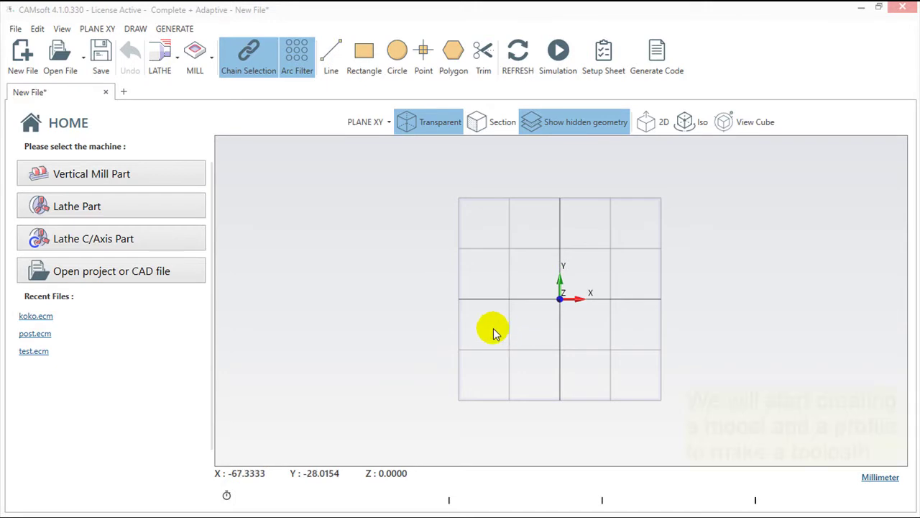
Start a new Vertical Mill Part and accept the default Init New Setup values.
{"action": "left_click", "coordinate": [151, 174]}
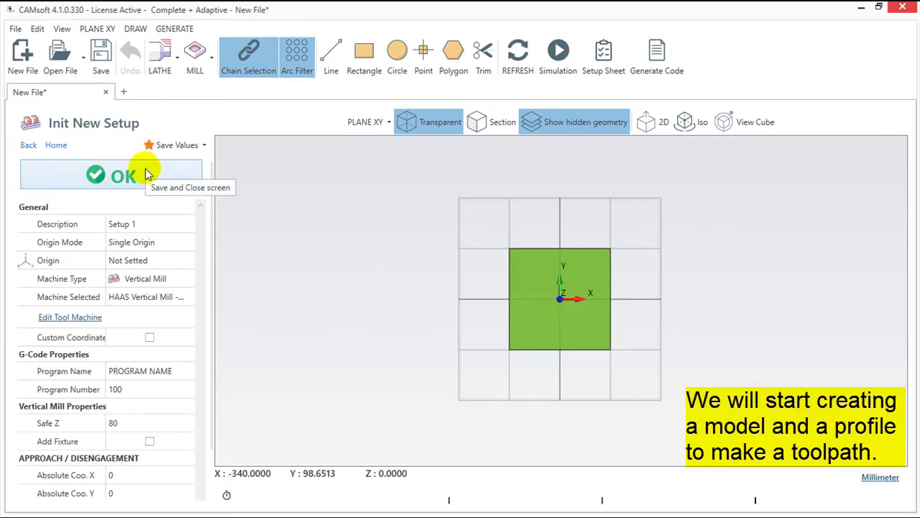
{"action": "left_click", "coordinate": [127, 176]}
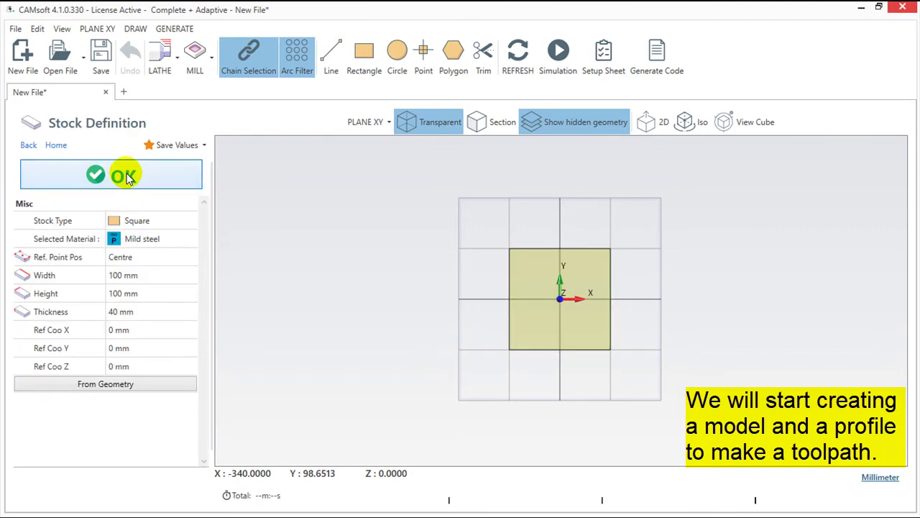
Confirm the 100×100×40 mm mild steel square stock, then orbit and zoom until the block fills the view.
{"action": "left_click", "coordinate": [126, 177]}
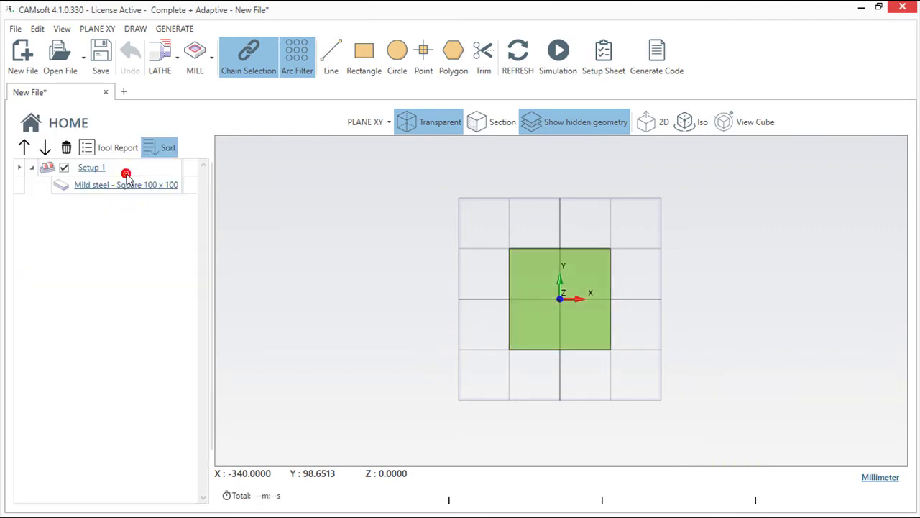
{"action": "mouse_move", "coordinate": [482, 333]}
{"action": "middle_mouse_down"}
{"action": "mouse_move", "coordinate": [468, 292]}
{"action": "mouse_move", "coordinate": [468, 242]}
{"action": "mouse_move", "coordinate": [482, 247]}
{"action": "middle_mouse_up"}
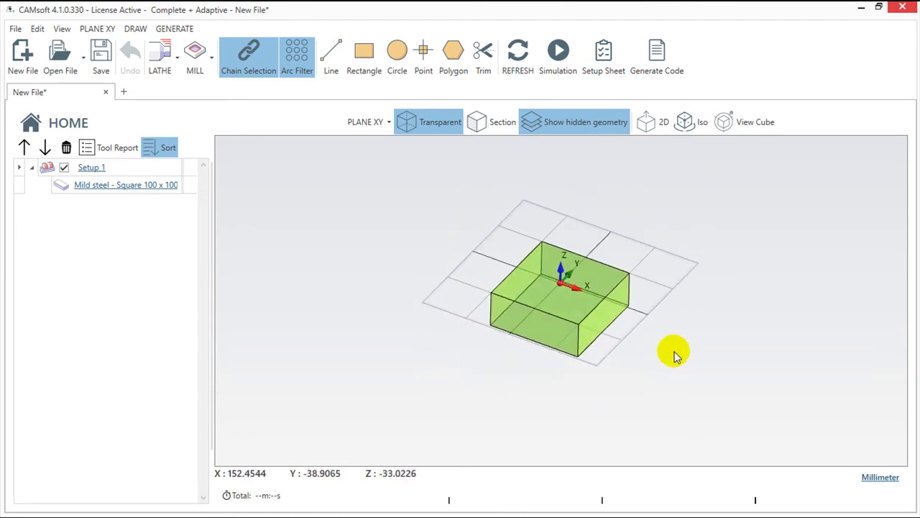
{"action": "middle_click_drag", "start_coordinate": [673, 353], "coordinate": [683, 324]}
{"action": "scroll", "coordinate": [613, 325], "scroll_direction": "up", "scroll_amount": 3}
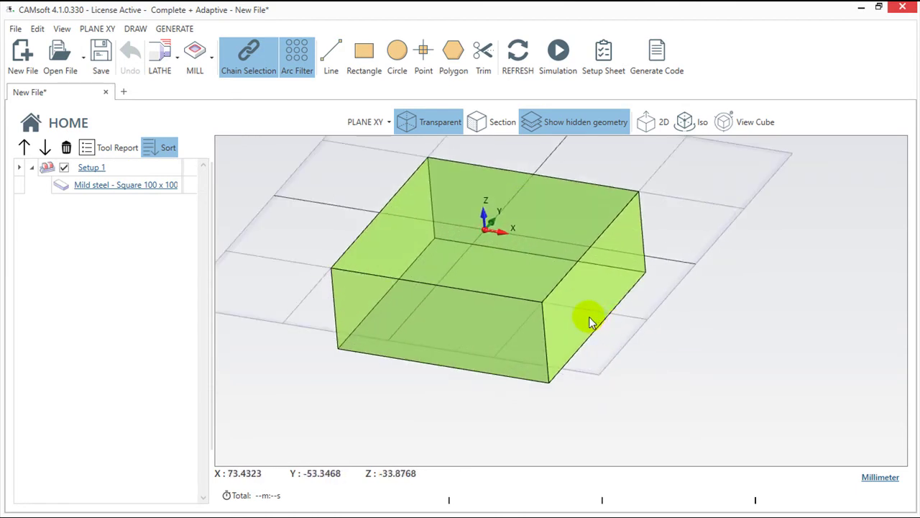
{"action": "middle_click_drag", "start_coordinate": [580, 308], "coordinate": [637, 352]}
{"action": "scroll", "coordinate": [636, 350], "scroll_direction": "up", "scroll_amount": 1}
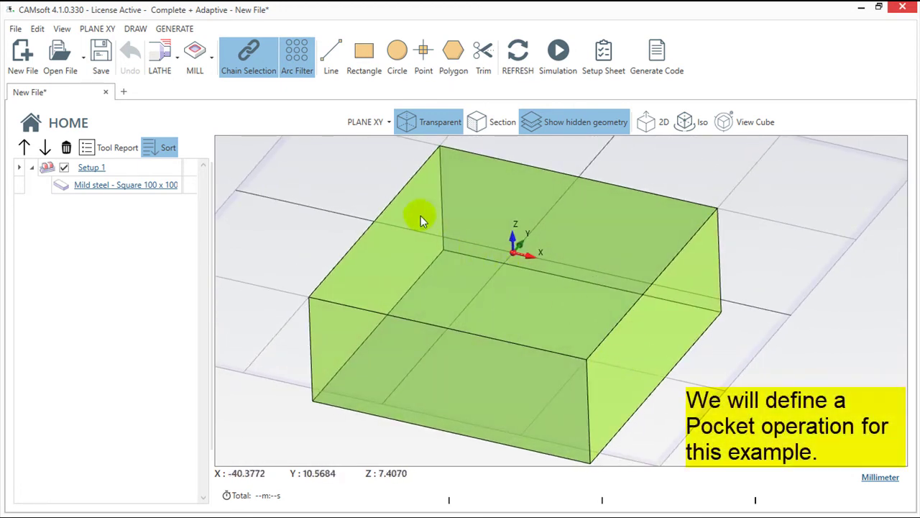
Choose MILL > Pocket > Polygon to start a polygon-profile pocket.
{"action": "left_click", "coordinate": [209, 57]}
{"action": "mouse_move", "coordinate": [227, 199]}
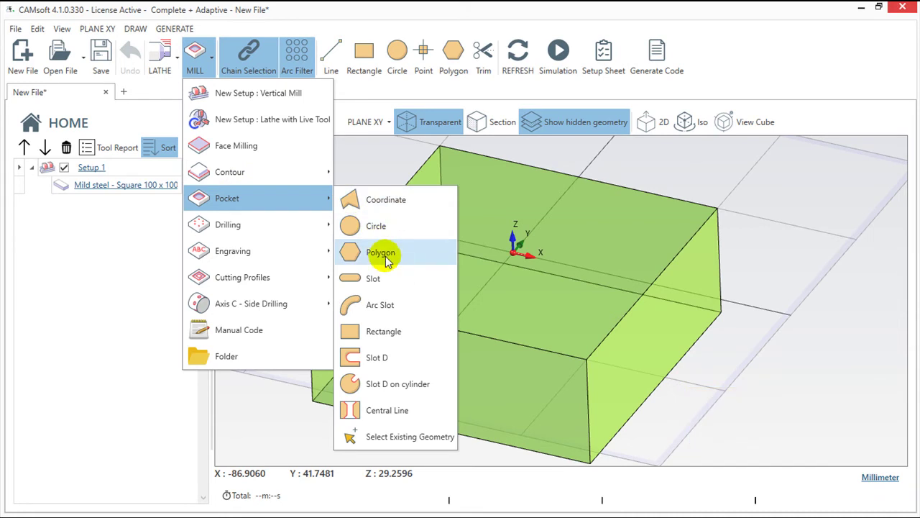
{"action": "left_click", "coordinate": [381, 254]}
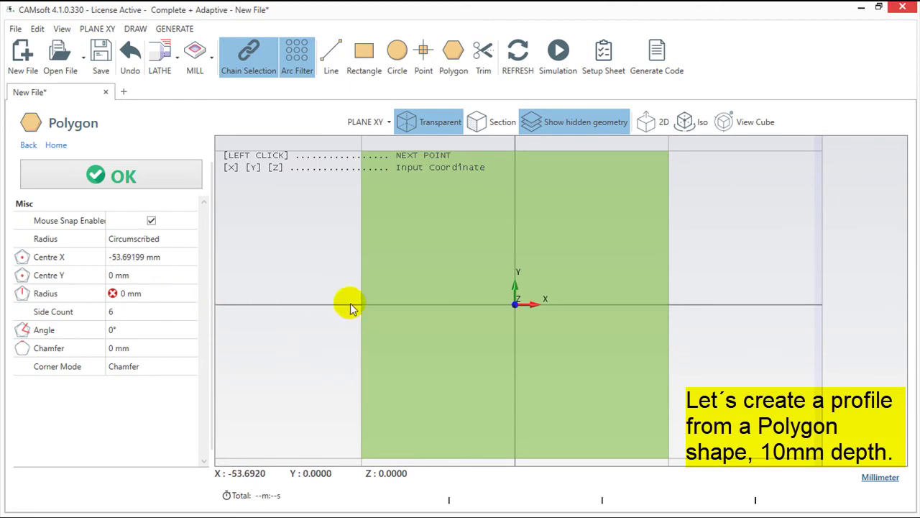
Centre the polygon at the origin, give it radius 30 mm and 6 sides, and accept the hexagon.
{"action": "left_click", "coordinate": [515, 306]}
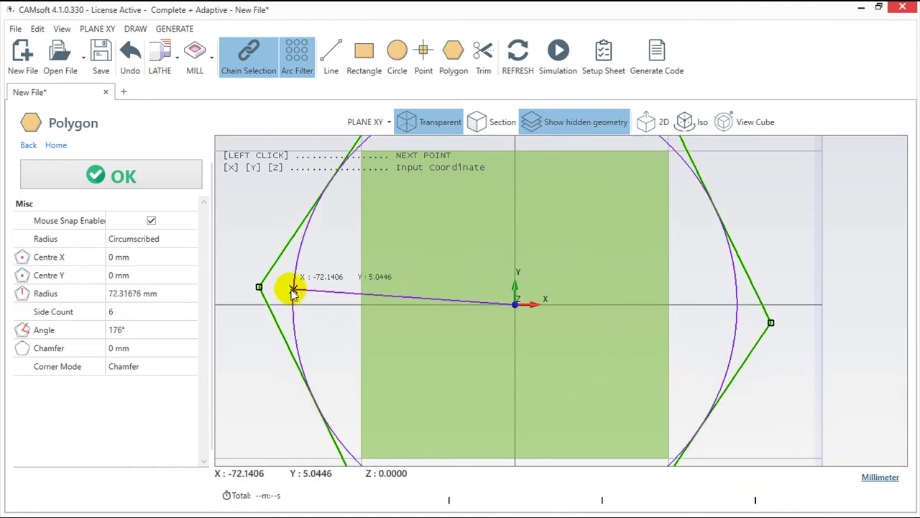
{"action": "left_click", "coordinate": [169, 289]}
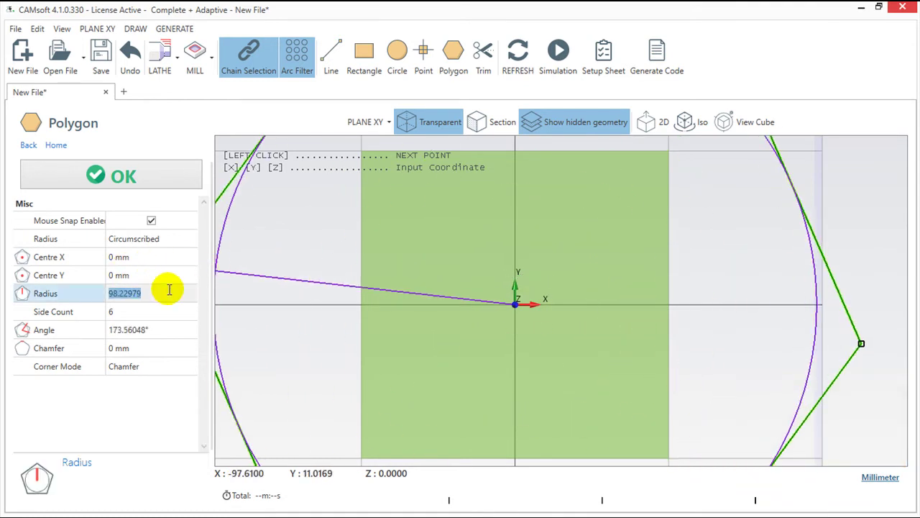
{"action": "type", "text": "30"}
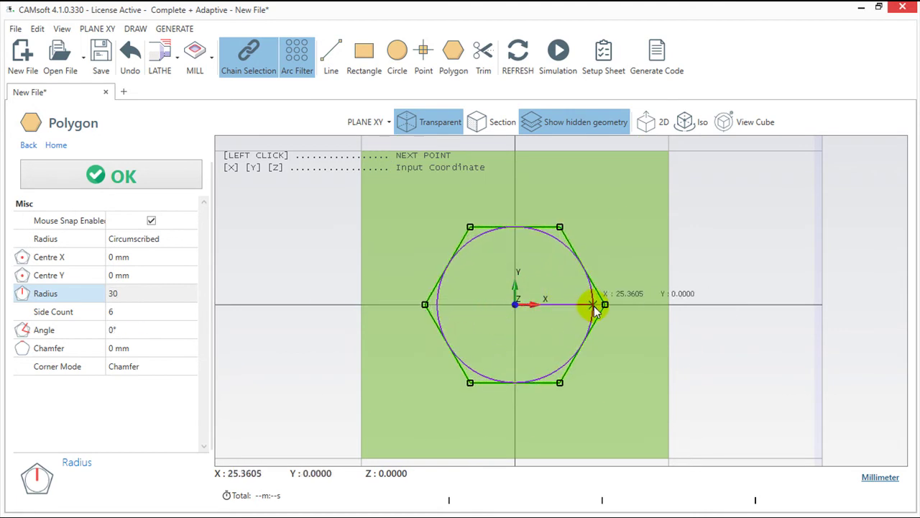
{"action": "key", "text": "Tab"}
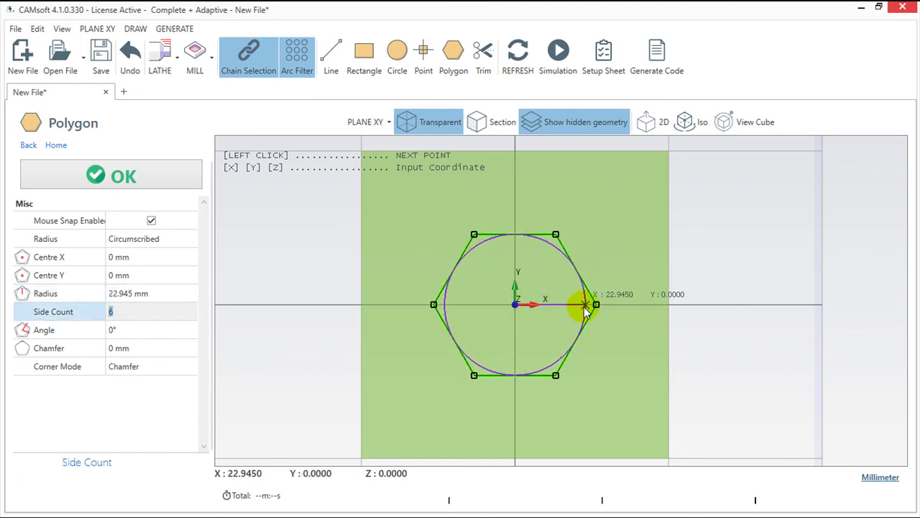
{"action": "left_click", "coordinate": [161, 292]}
{"action": "type", "text": "3"}
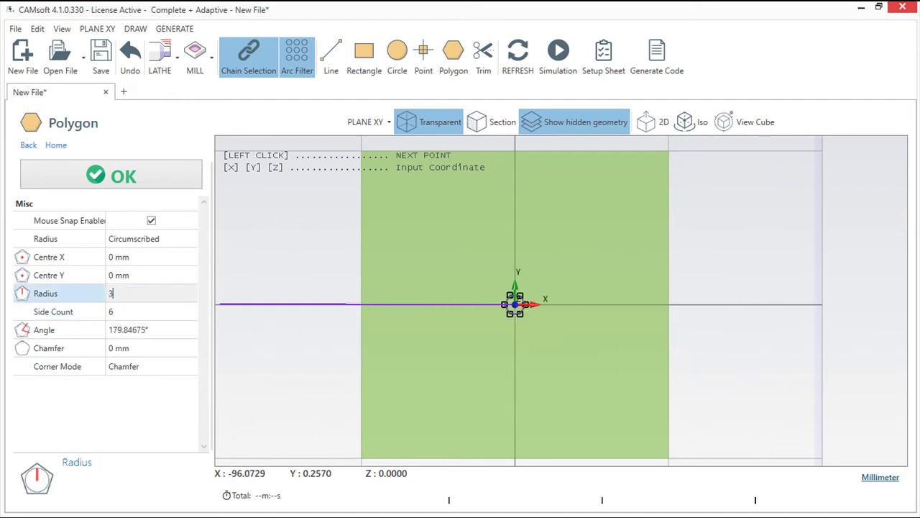
{"action": "type", "text": "0"}
{"action": "key", "text": "Tab"}
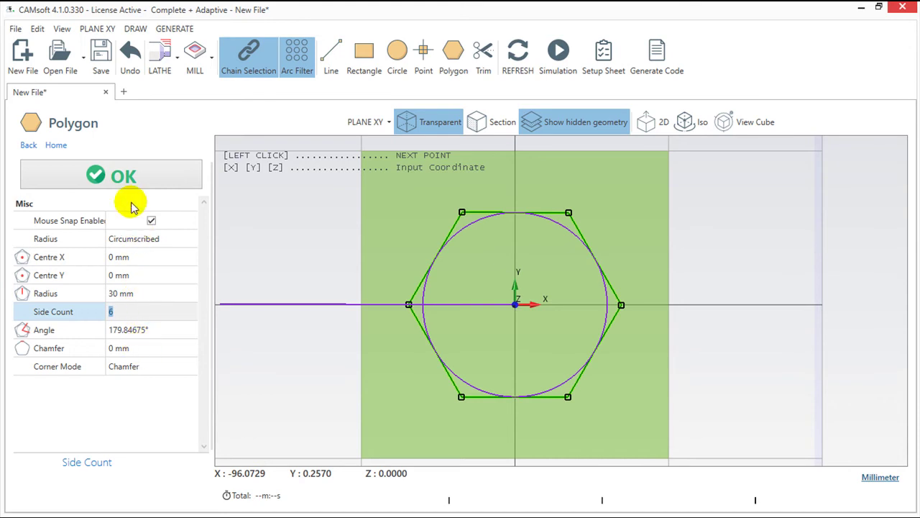
{"action": "left_click", "coordinate": [122, 181]}
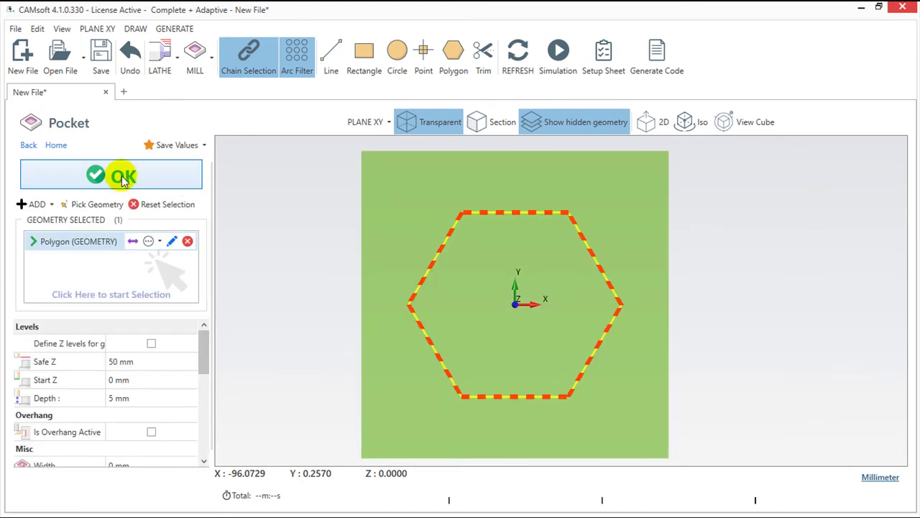
Change the pocket depth from 5 to 10 mm and confirm the pocket operation.
{"action": "left_click", "coordinate": [135, 399]}
{"action": "type", "text": "10"}
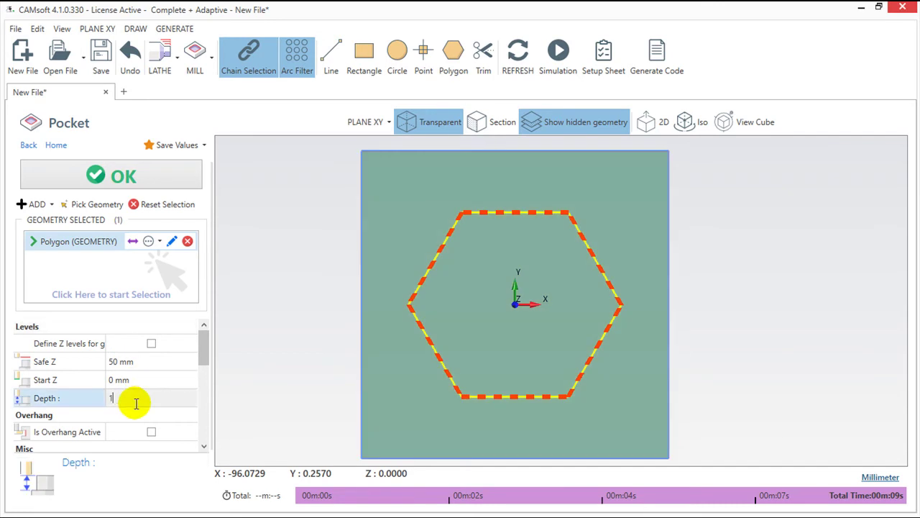
{"action": "left_click", "coordinate": [134, 177]}
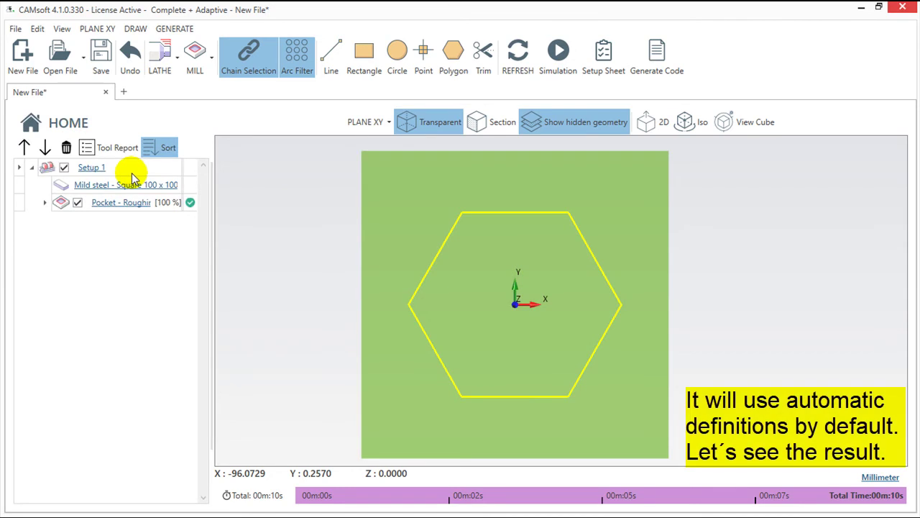
Orbit, zoom and pan to view the hexagonal pocket cut into the stock in 3D.
{"action": "middle_click_drag", "start_coordinate": [427, 345], "coordinate": [410, 251]}
{"action": "mouse_move", "coordinate": [580, 320]}
{"action": "middle_mouse_down"}
{"action": "mouse_move", "coordinate": [637, 350]}
{"action": "mouse_move", "coordinate": [601, 357]}
{"action": "mouse_move", "coordinate": [547, 345]}
{"action": "middle_mouse_up"}
{"action": "middle_click_drag", "start_coordinate": [617, 390], "coordinate": [629, 408]}
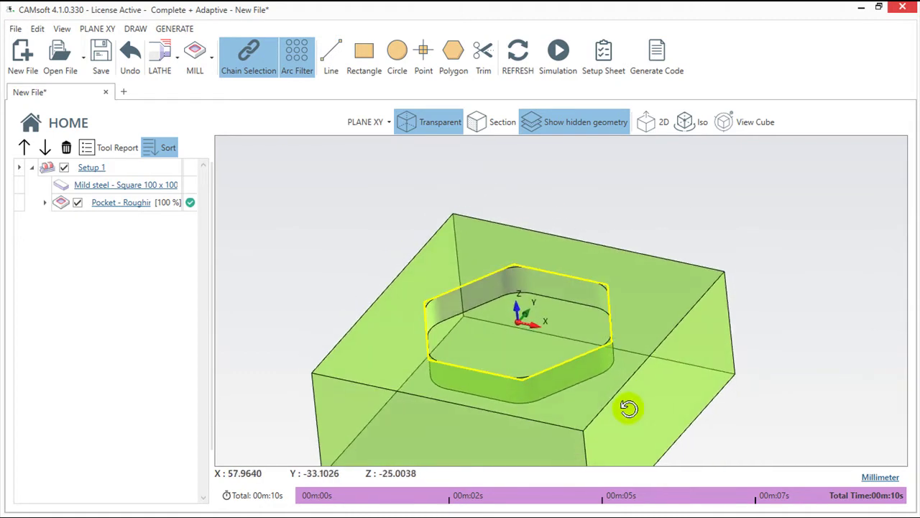
{"action": "scroll", "coordinate": [562, 344], "scroll_direction": "up", "scroll_amount": 3}
{"action": "middle_click_drag", "start_coordinate": [535, 345], "coordinate": [563, 302]}
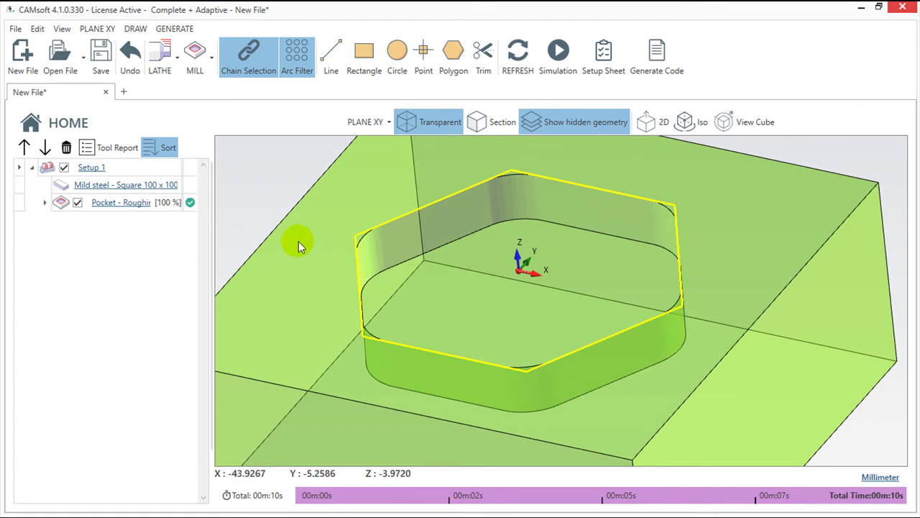
Display the Pocket – Roughing toolpath and zoom toward a rounded pocket corner.
{"action": "left_click", "coordinate": [19, 203]}
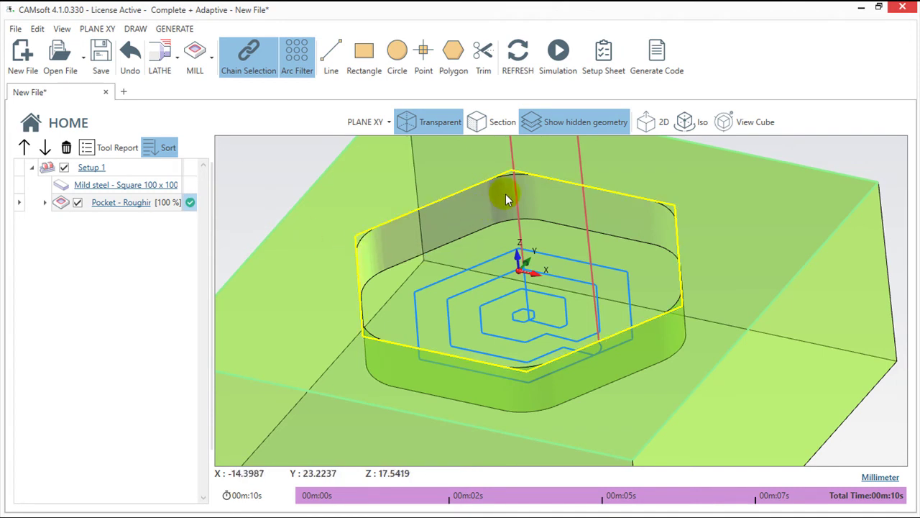
{"action": "scroll", "coordinate": [534, 202], "scroll_direction": "up", "scroll_amount": 3}
{"action": "mouse_move", "coordinate": [532, 202]}
{"action": "middle_mouse_down"}
{"action": "mouse_move", "coordinate": [622, 290]}
{"action": "mouse_move", "coordinate": [671, 267]}
{"action": "middle_mouse_up"}
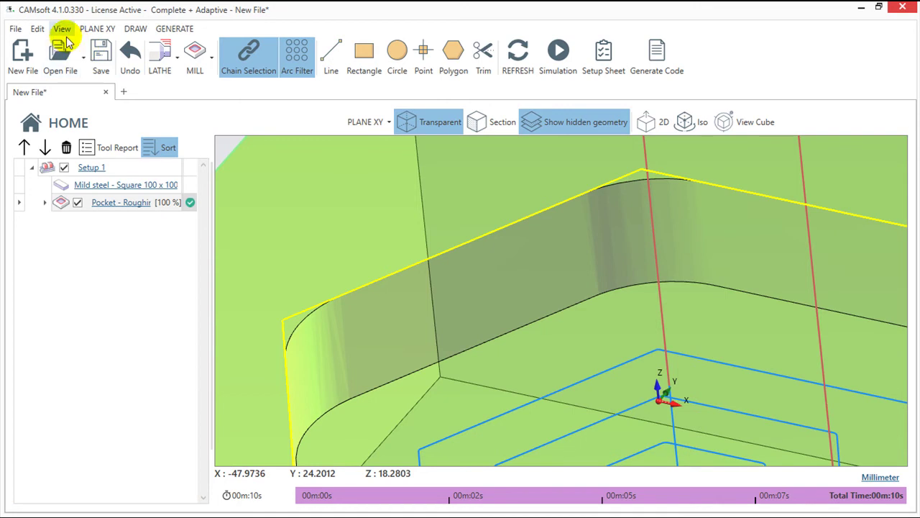
In Edit > Setting, switch 3D Model Creation Mode to ByWorkProperties and save.
{"action": "left_click", "coordinate": [38, 29]}
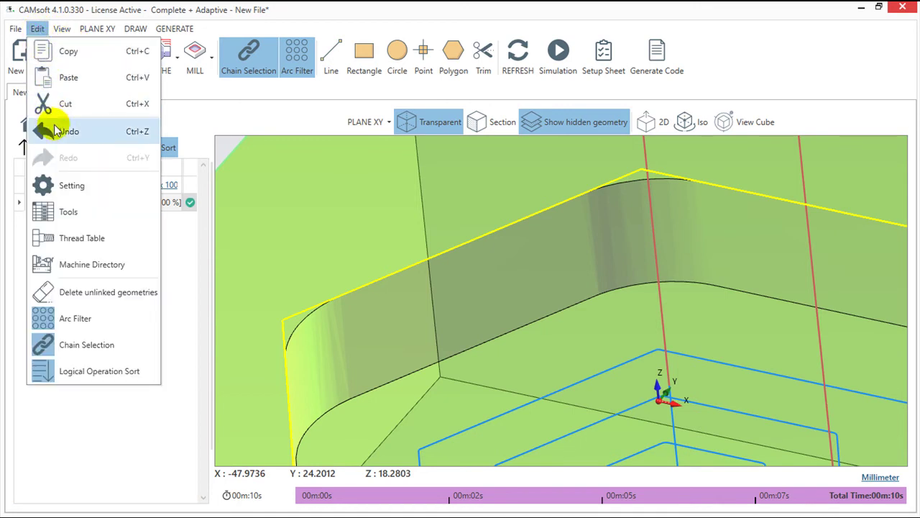
{"action": "left_click", "coordinate": [66, 187]}
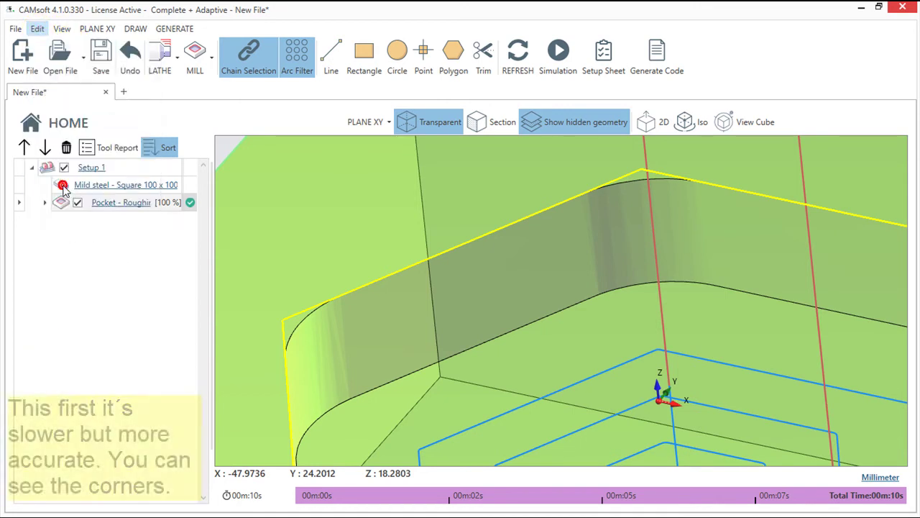
{"action": "left_click", "coordinate": [180, 174]}
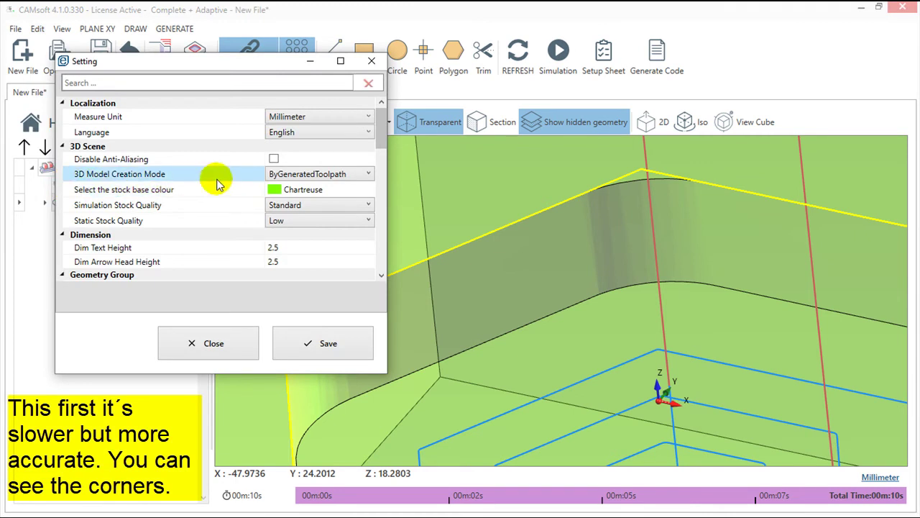
{"action": "left_click", "coordinate": [369, 174]}
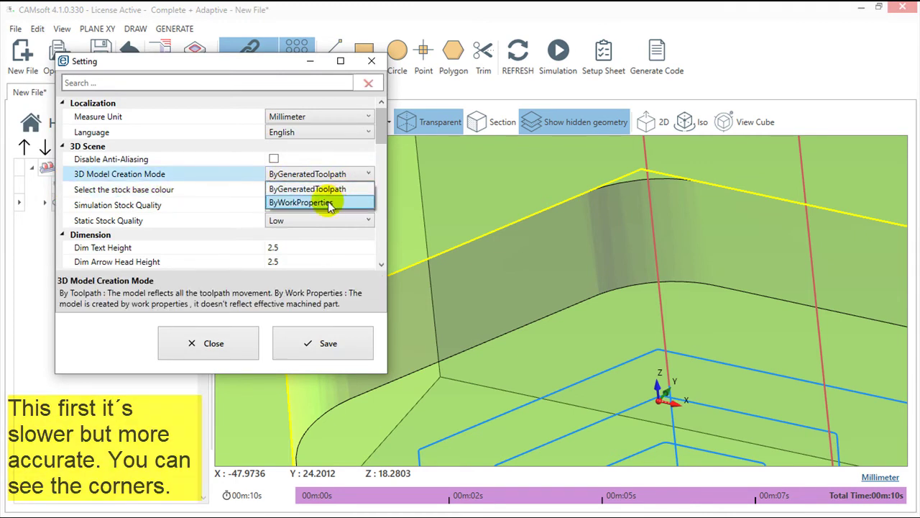
{"action": "left_click", "coordinate": [323, 202]}
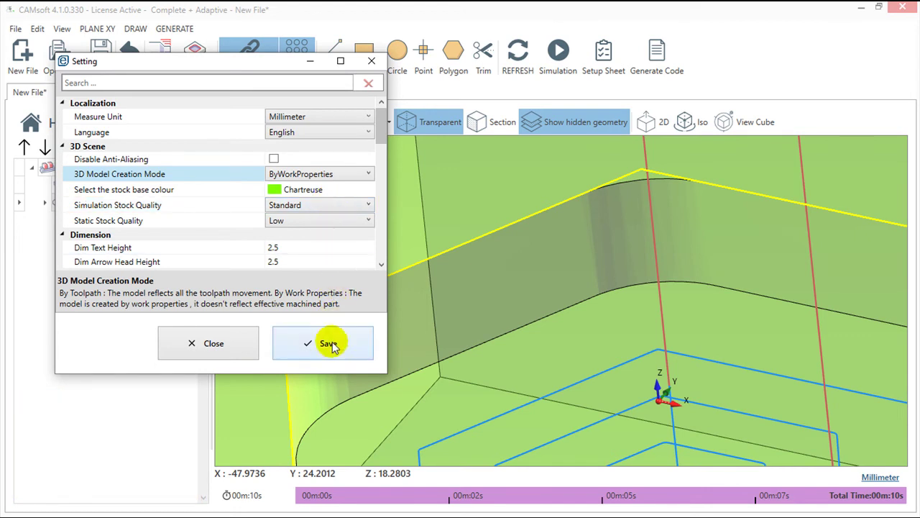
{"action": "left_click", "coordinate": [332, 344]}
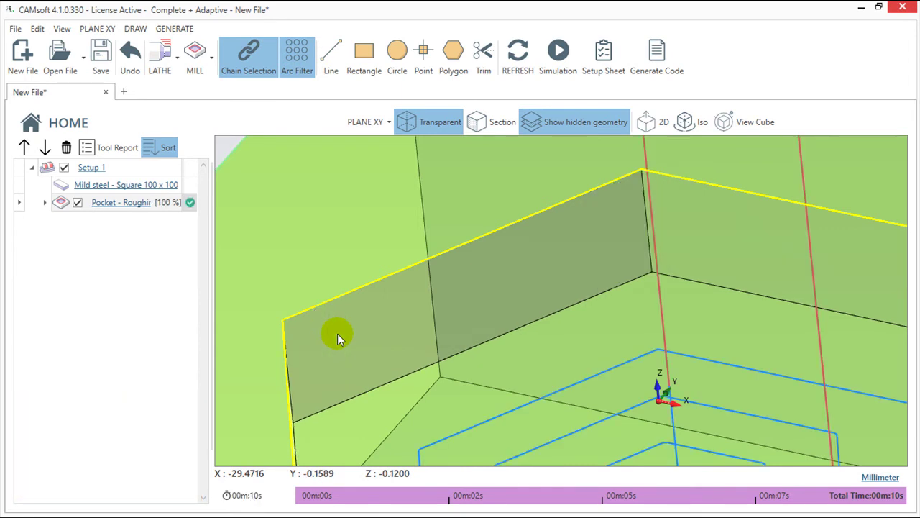
{"action": "scroll", "coordinate": [474, 356], "scroll_direction": "down", "scroll_amount": 2}
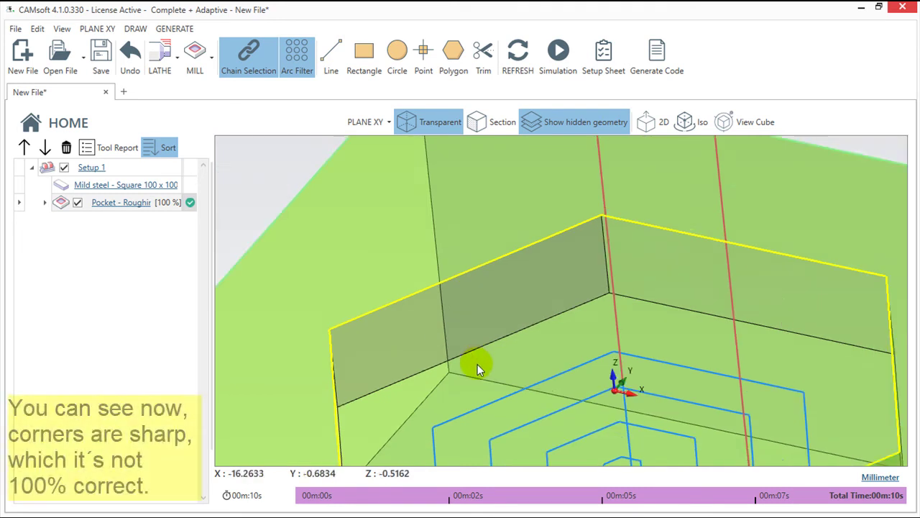
{"action": "scroll", "coordinate": [477, 364], "scroll_direction": "down", "scroll_amount": 2}
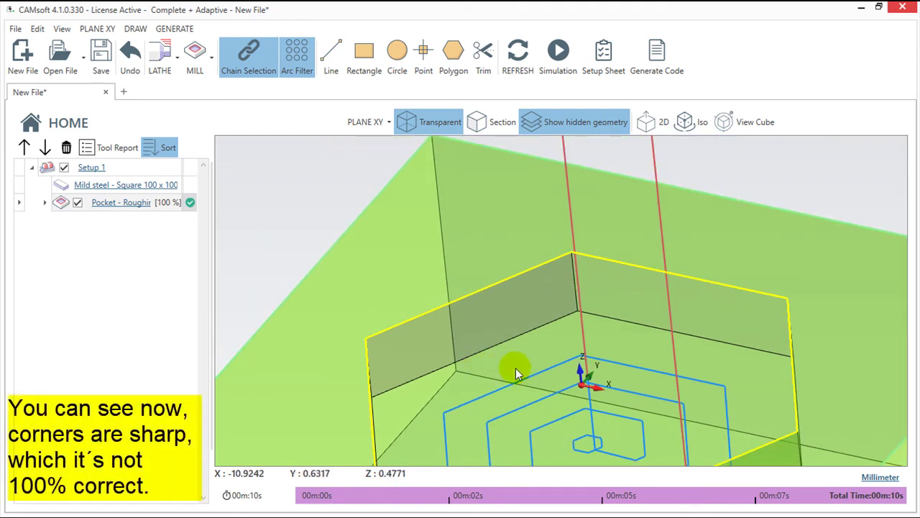
{"action": "scroll", "coordinate": [513, 366], "scroll_direction": "up", "scroll_amount": 1}
{"action": "scroll", "coordinate": [503, 355], "scroll_direction": "up", "scroll_amount": 1}
{"action": "scroll", "coordinate": [511, 366], "scroll_direction": "down", "scroll_amount": 2}
{"action": "scroll", "coordinate": [510, 365], "scroll_direction": "down", "scroll_amount": 2}
{"action": "mouse_move", "coordinate": [528, 372]}
{"action": "middle_mouse_down"}
{"action": "mouse_move", "coordinate": [534, 387]}
{"action": "mouse_move", "coordinate": [550, 390]}
{"action": "mouse_move", "coordinate": [531, 384]}
{"action": "middle_mouse_up"}
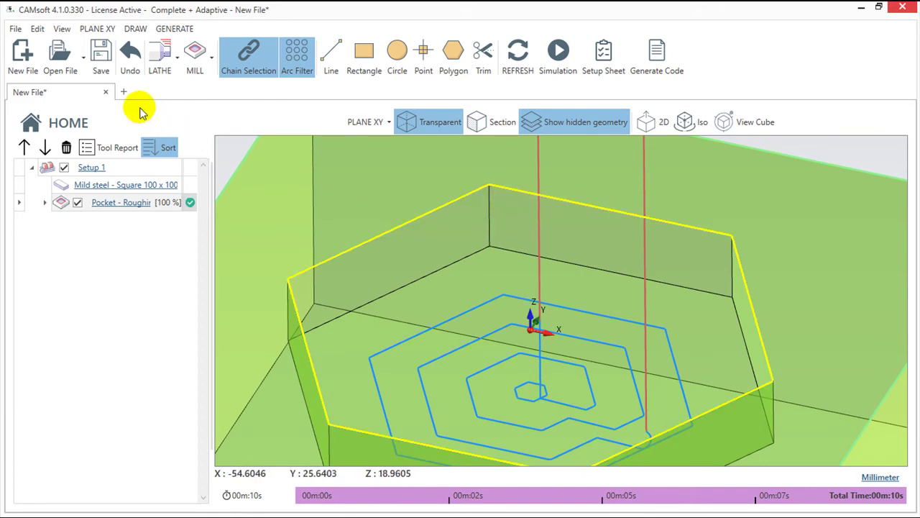
In Edit > Setting, set 3D Model Creation Mode back to ByGeneratedToolpath and save.
{"action": "left_click", "coordinate": [38, 30]}
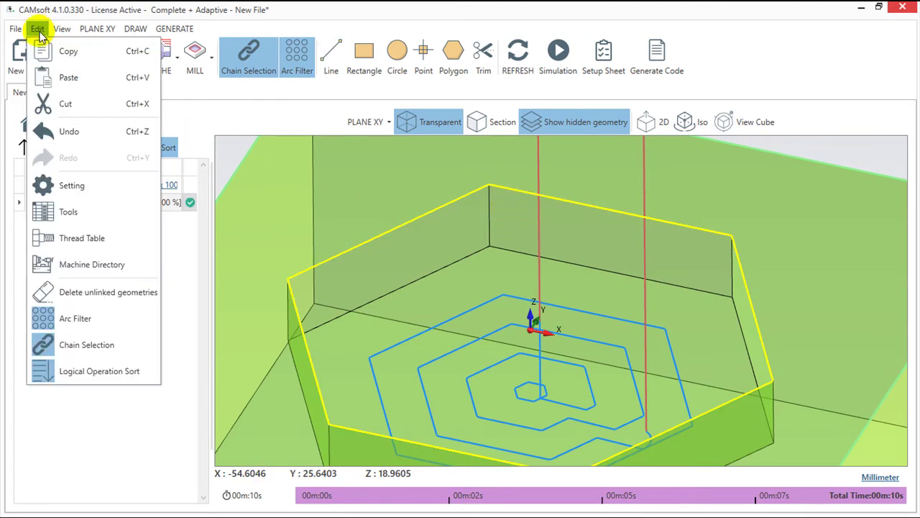
{"action": "left_click", "coordinate": [58, 186]}
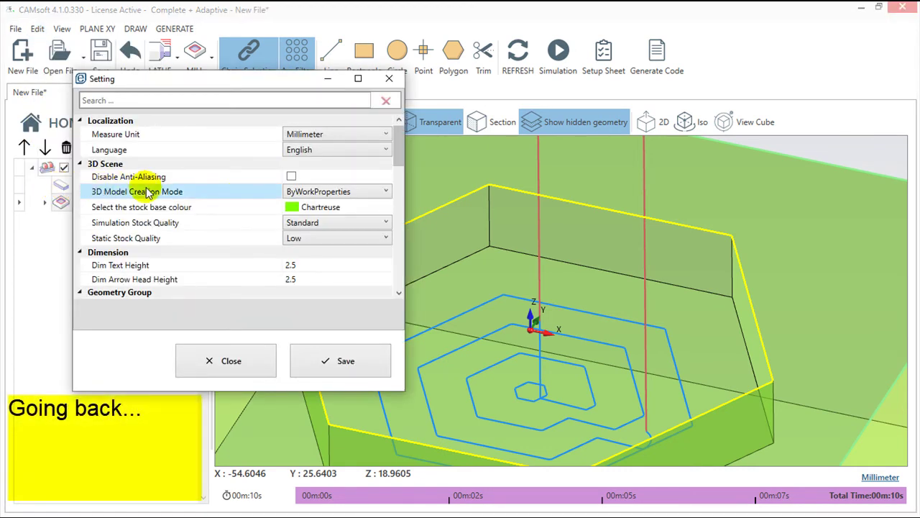
{"action": "left_click", "coordinate": [386, 192]}
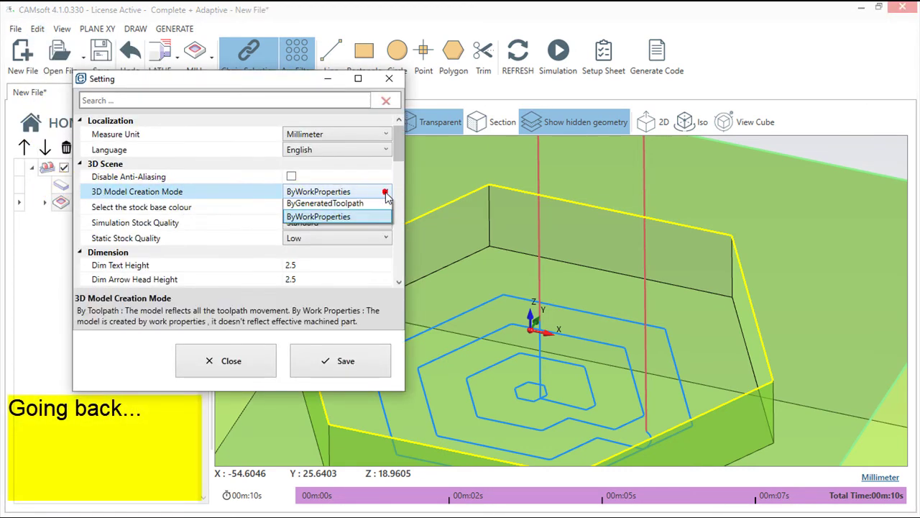
{"action": "left_click", "coordinate": [366, 207]}
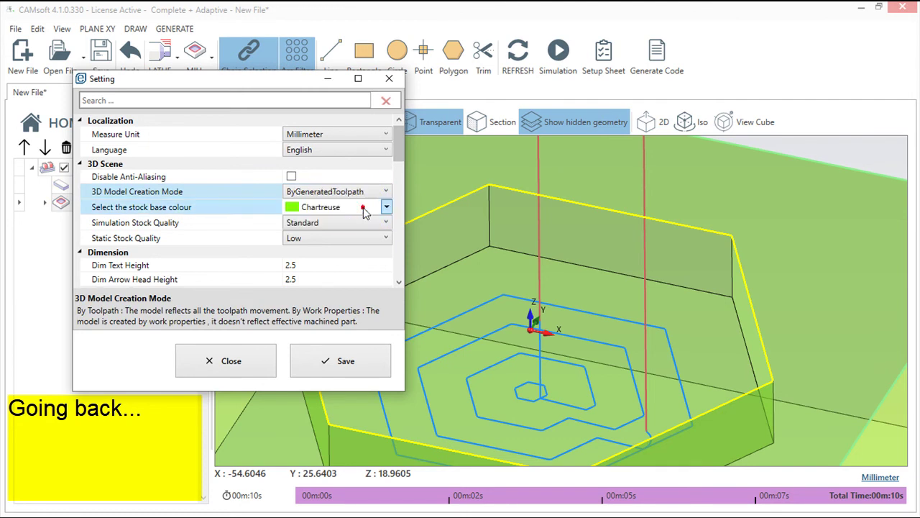
{"action": "left_click", "coordinate": [355, 363]}
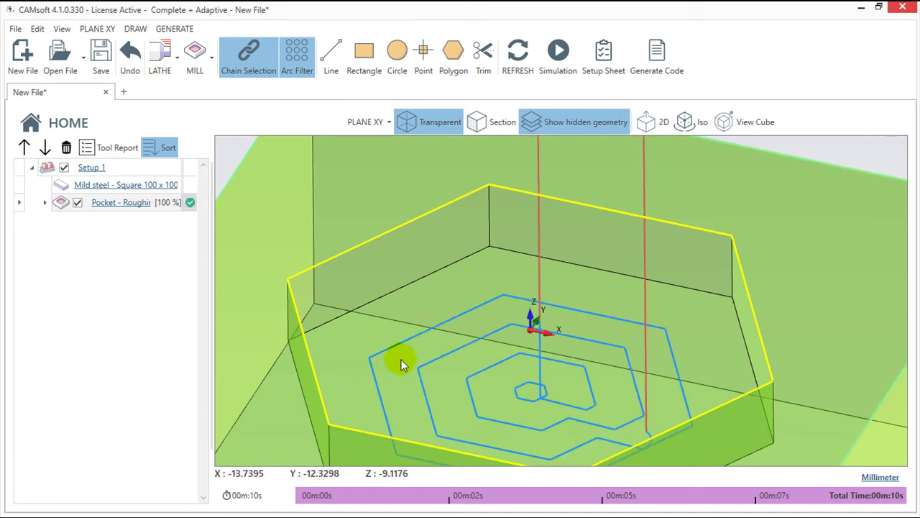
Zoom and pan in on a faceted rounded corner of the hexagonal pocket.
{"action": "left_click_drag", "start_coordinate": [567, 355], "coordinate": [566, 357]}
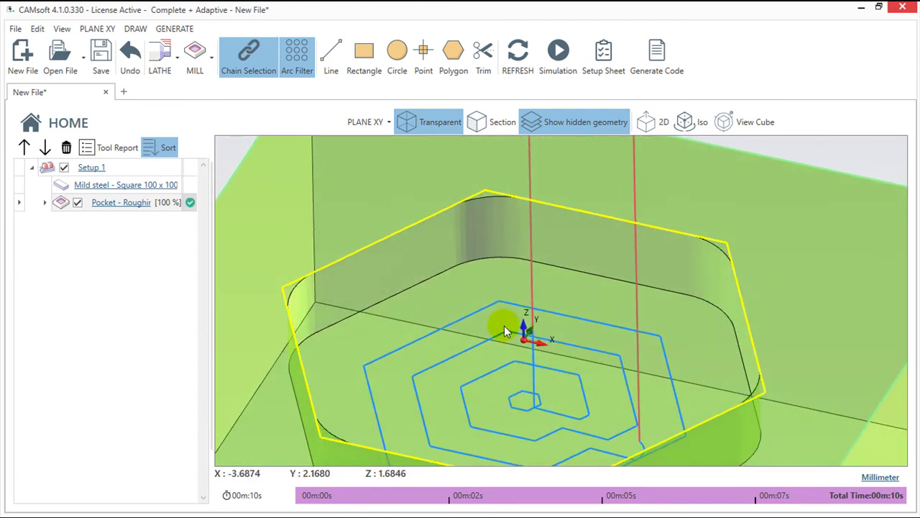
{"action": "scroll", "coordinate": [509, 322], "scroll_direction": "up", "scroll_amount": 5}
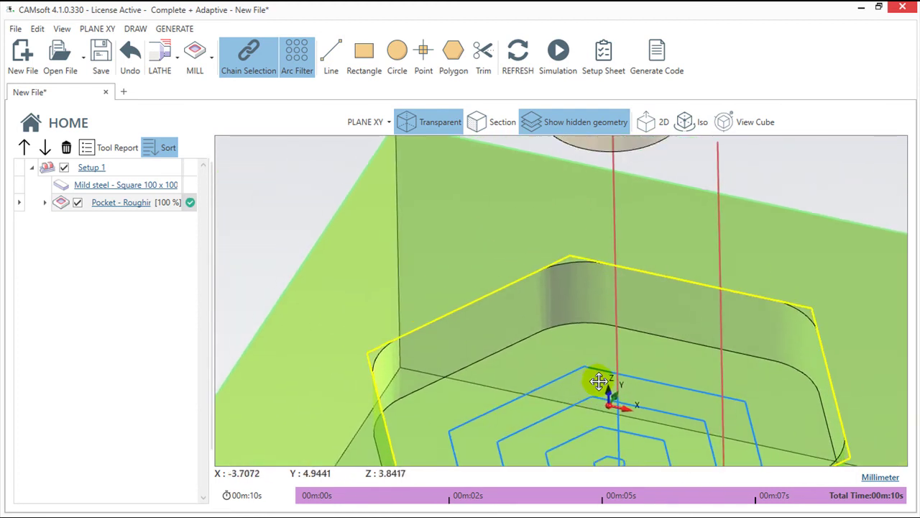
{"action": "scroll", "coordinate": [603, 358], "scroll_direction": "up", "scroll_amount": 3}
{"action": "scroll", "coordinate": [601, 361], "scroll_direction": "up", "scroll_amount": 2}
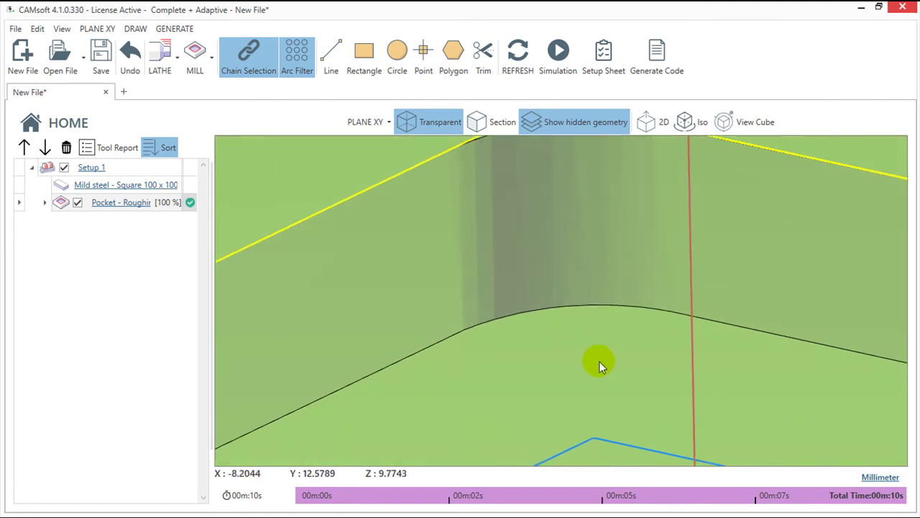
{"action": "mouse_move", "coordinate": [586, 340]}
{"action": "middle_mouse_down"}
{"action": "mouse_move", "coordinate": [610, 388]}
{"action": "mouse_move", "coordinate": [648, 411]}
{"action": "mouse_move", "coordinate": [692, 380]}
{"action": "mouse_move", "coordinate": [693, 391]}
{"action": "mouse_move", "coordinate": [686, 378]}
{"action": "middle_mouse_up"}
{"action": "middle_click_drag", "start_coordinate": [667, 279], "coordinate": [647, 344]}
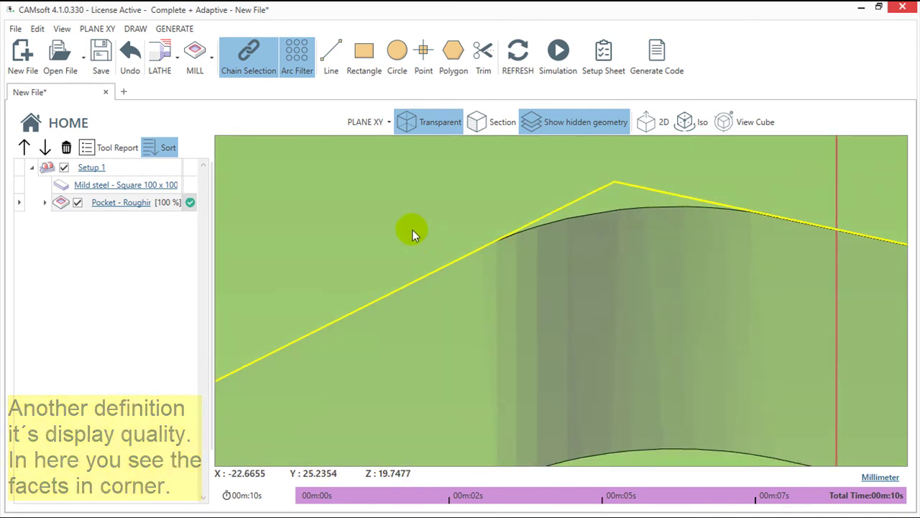
In Edit > Setting, change Static Stock Quality from Low to VeryHigh and save.
{"action": "left_click", "coordinate": [39, 32]}
{"action": "left_click", "coordinate": [69, 186]}
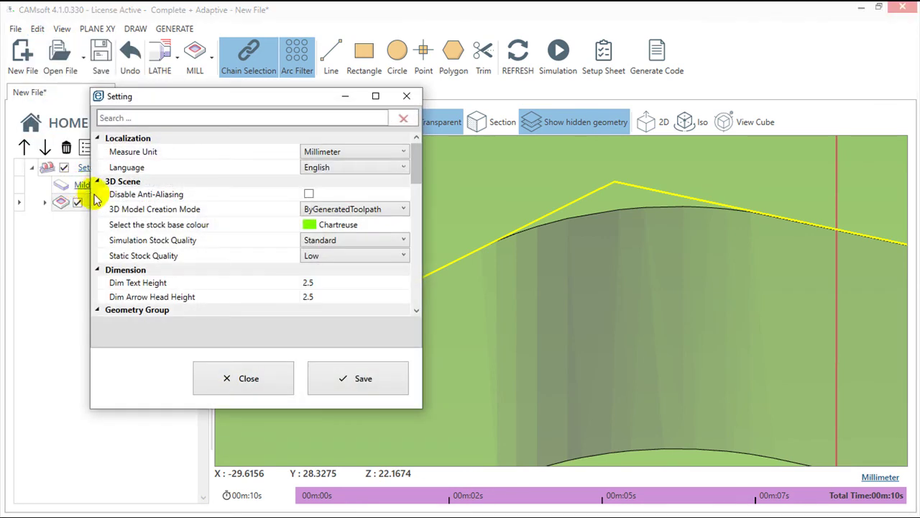
{"action": "left_click", "coordinate": [311, 255]}
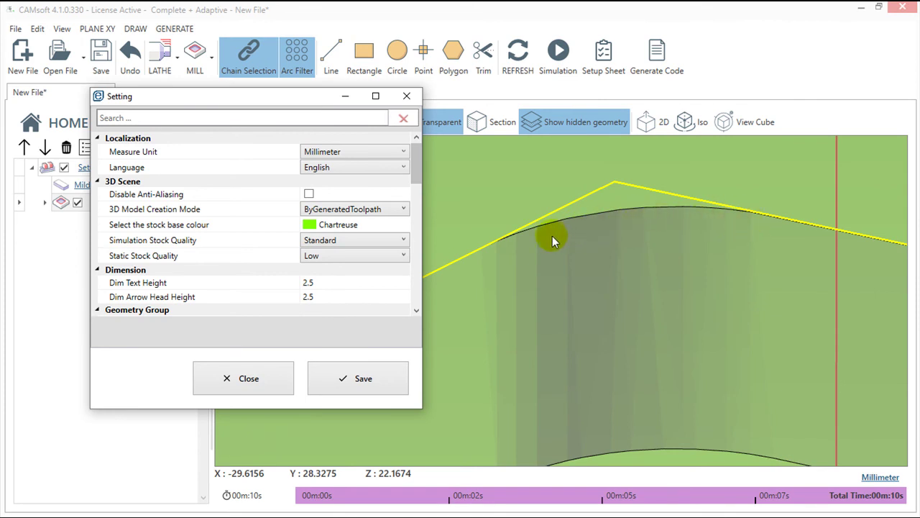
{"action": "left_click", "coordinate": [403, 256]}
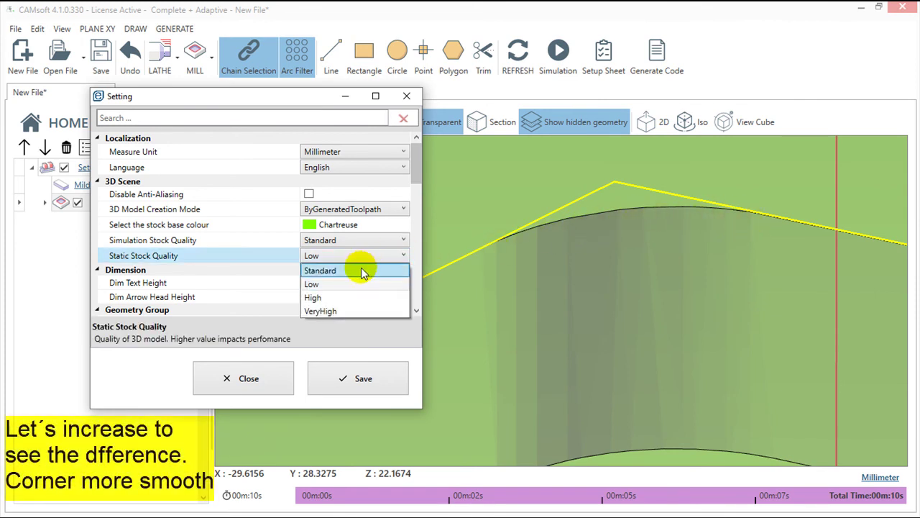
{"action": "left_click", "coordinate": [337, 314]}
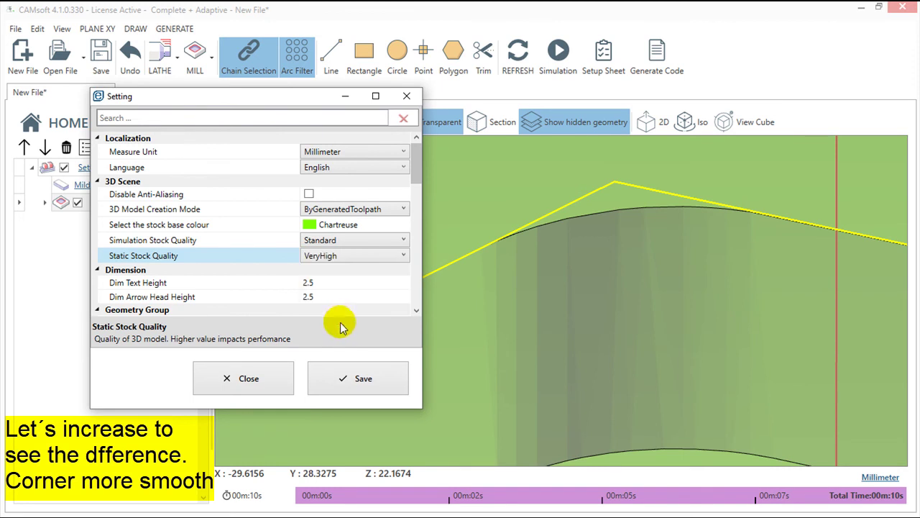
{"action": "left_click", "coordinate": [356, 379]}
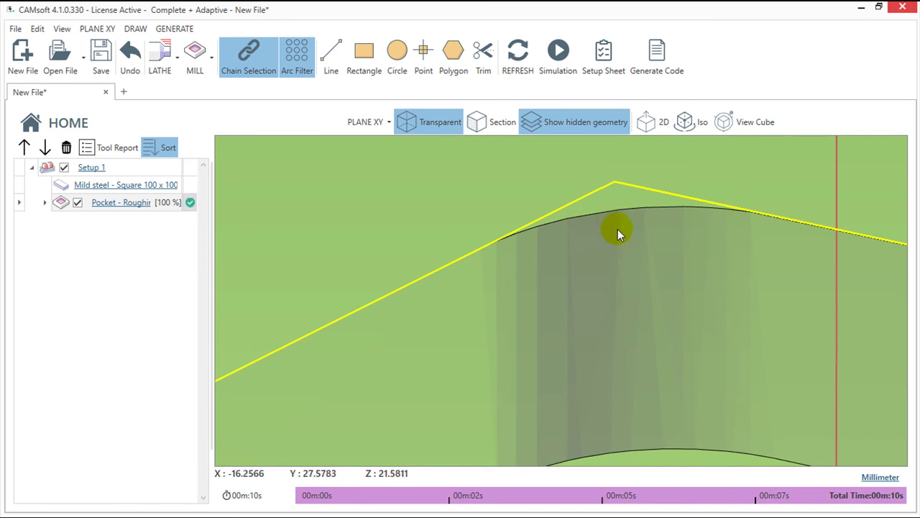
{"action": "scroll", "coordinate": [618, 229], "scroll_direction": "up", "scroll_amount": 1}
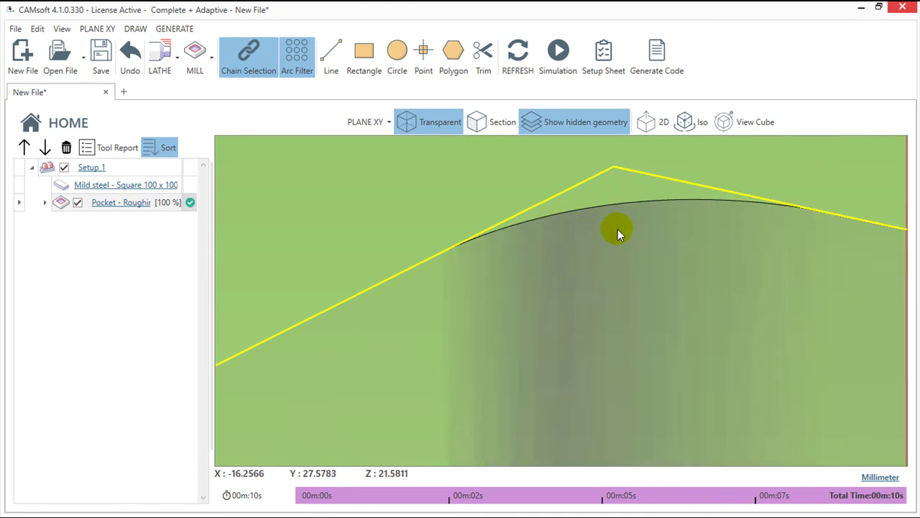
{"action": "scroll", "coordinate": [617, 228], "scroll_direction": "down", "scroll_amount": 1}
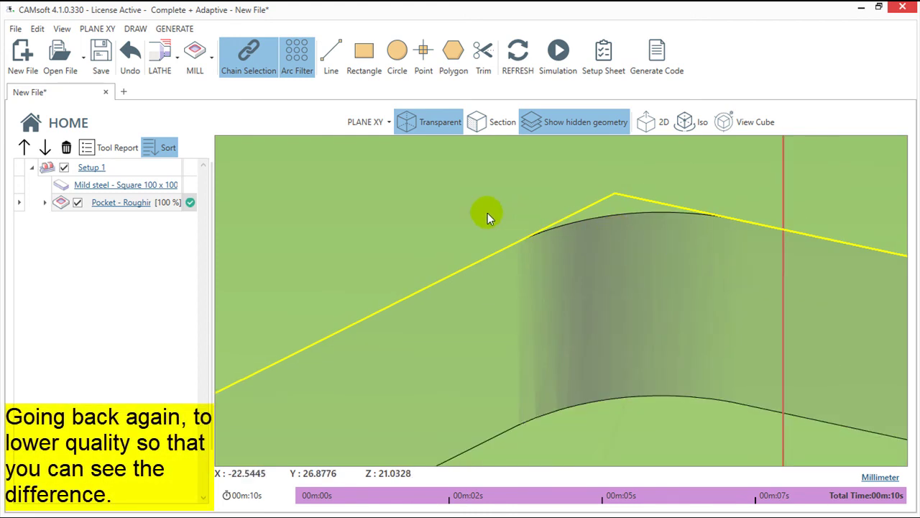
Change Static Stock Quality from VeryHigh to Low in Settings and save.
{"action": "left_click", "coordinate": [37, 29]}
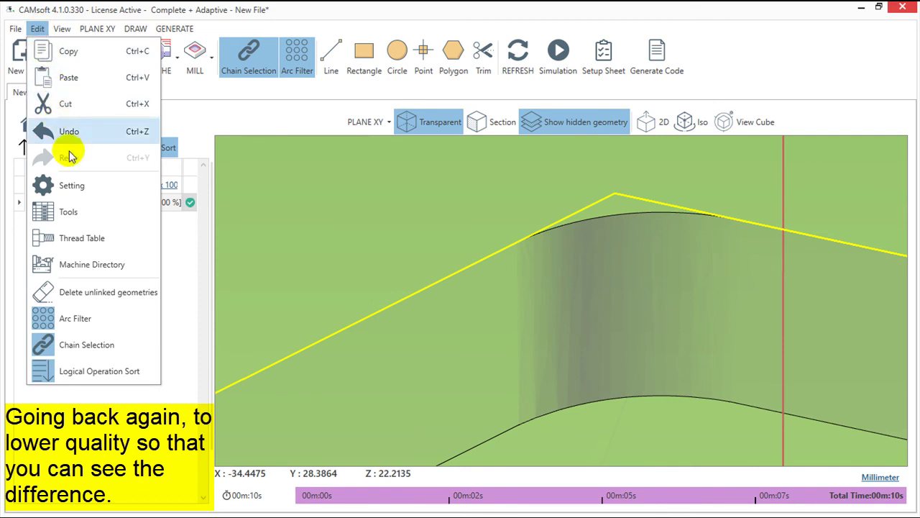
{"action": "left_click", "coordinate": [68, 186]}
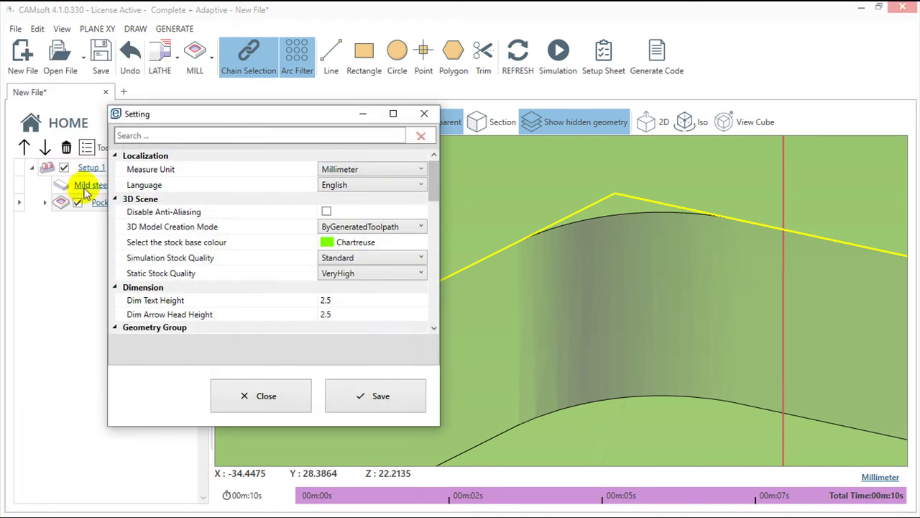
{"action": "left_click", "coordinate": [420, 274]}
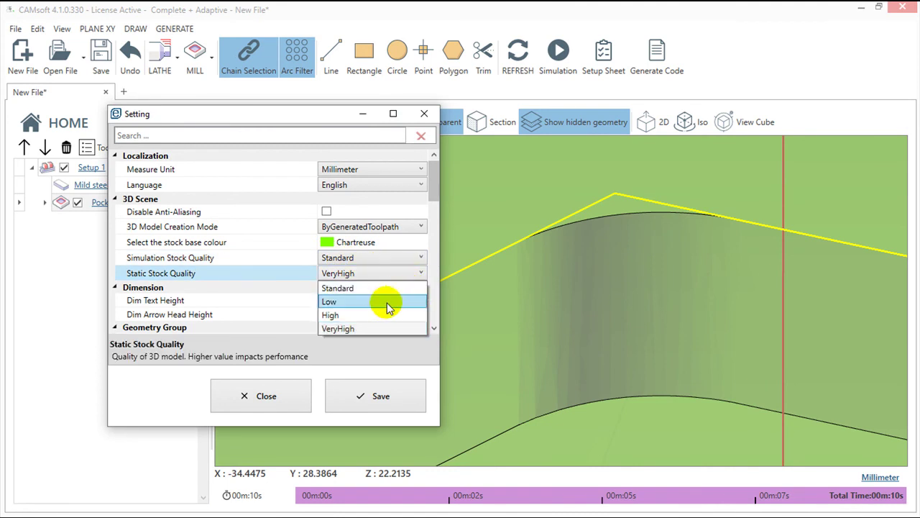
{"action": "left_click", "coordinate": [399, 301]}
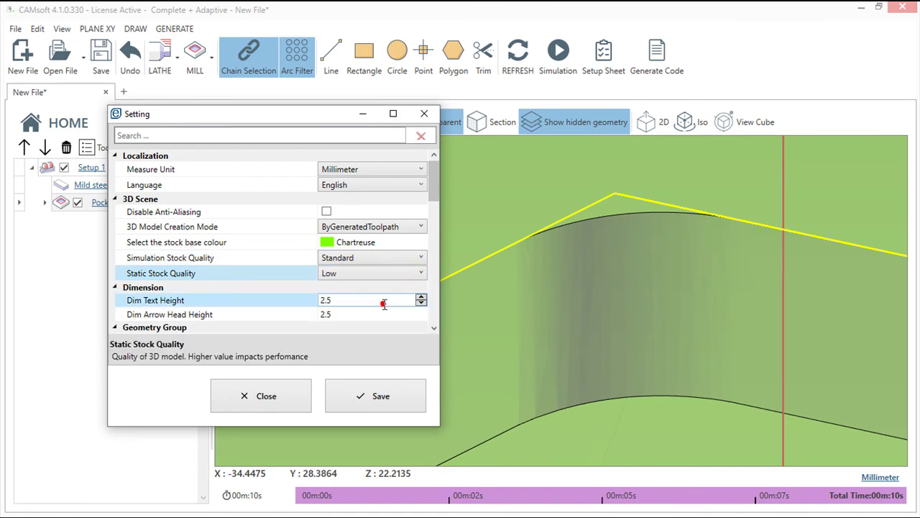
{"action": "left_click", "coordinate": [388, 392]}
{"action": "scroll", "coordinate": [519, 368], "scroll_direction": "up", "scroll_amount": 2}
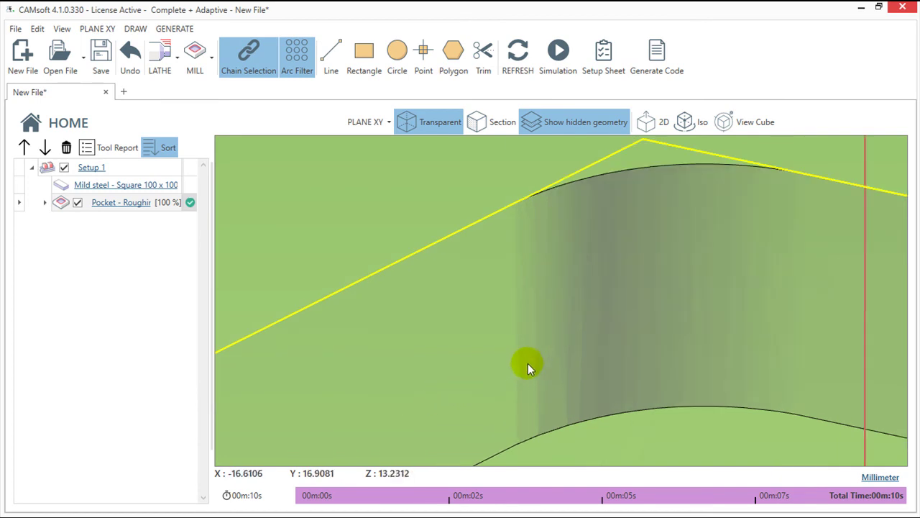
{"action": "middle_click_drag", "start_coordinate": [536, 360], "coordinate": [460, 419]}
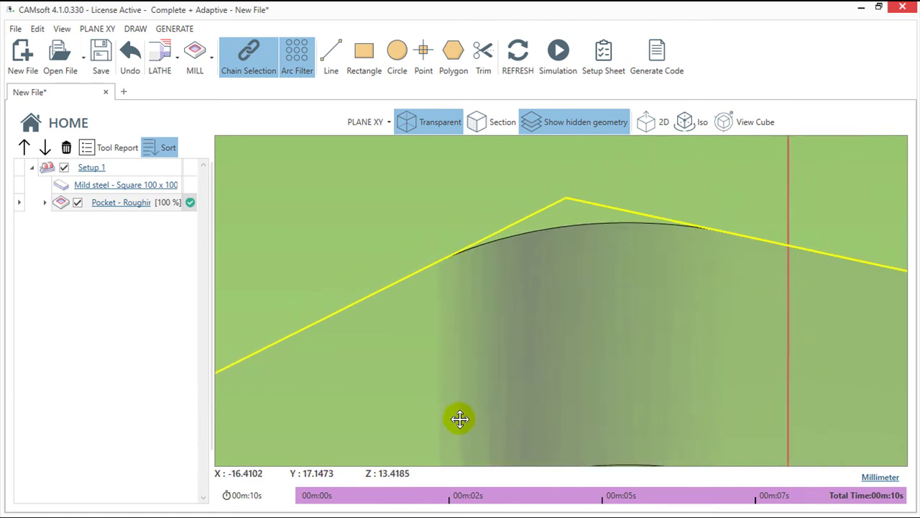
{"action": "scroll", "coordinate": [494, 384], "scroll_direction": "up", "scroll_amount": 2}
{"action": "middle_click_drag", "start_coordinate": [507, 367], "coordinate": [479, 410]}
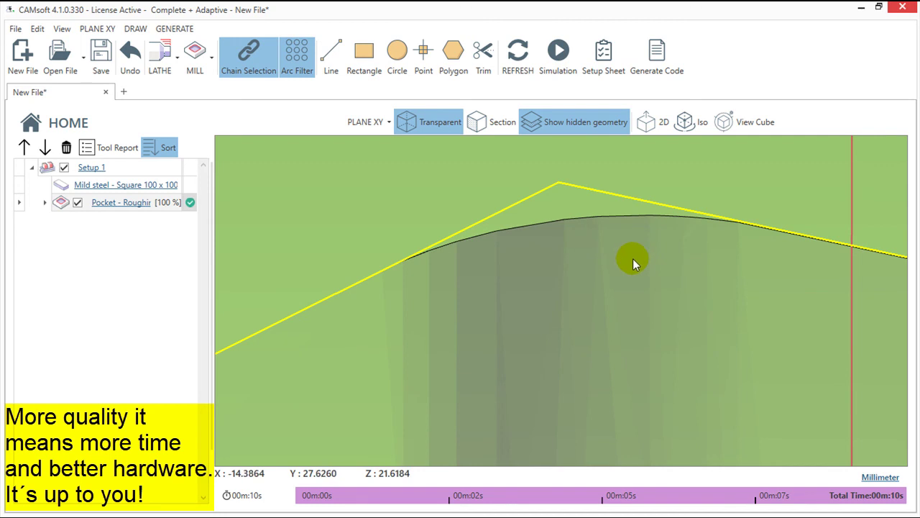
Zoom out and pan to centre the whole steel block with its rounded hexagonal pocket.
{"action": "scroll", "coordinate": [632, 259], "scroll_direction": "down", "scroll_amount": 1}
{"action": "scroll", "coordinate": [632, 264], "scroll_direction": "down", "scroll_amount": 1}
{"action": "scroll", "coordinate": [632, 259], "scroll_direction": "down", "scroll_amount": 1}
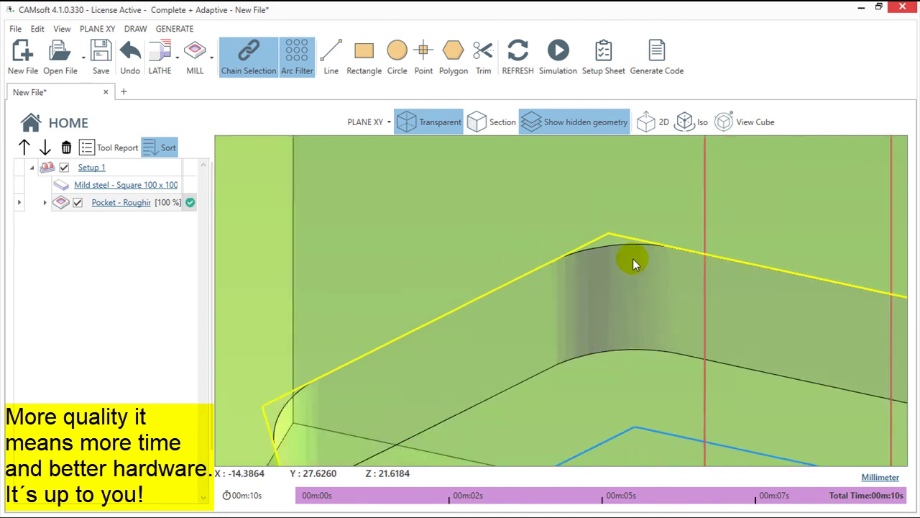
{"action": "scroll", "coordinate": [633, 259], "scroll_direction": "down", "scroll_amount": 2}
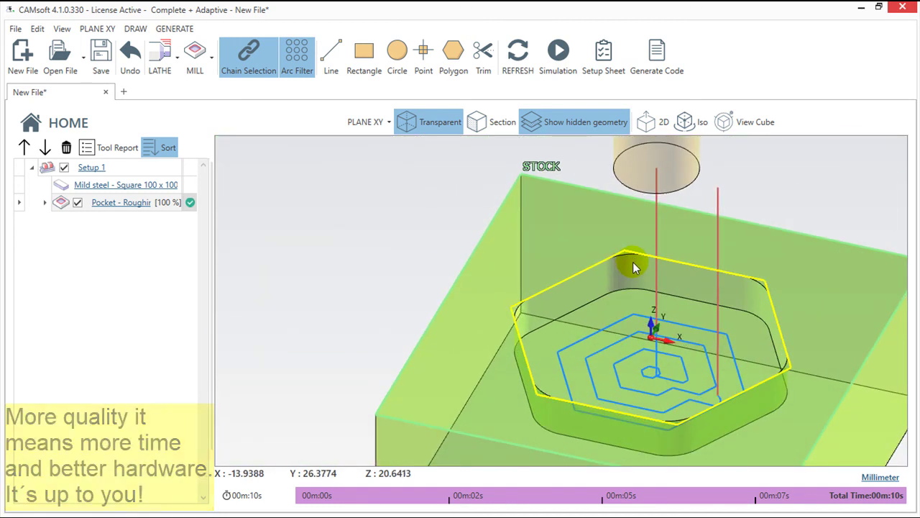
{"action": "middle_click_drag", "start_coordinate": [633, 271], "coordinate": [547, 209]}
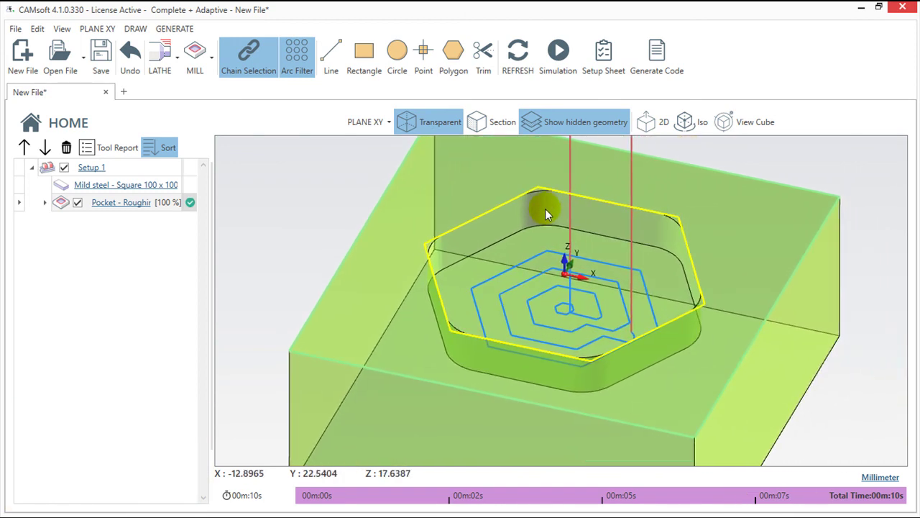